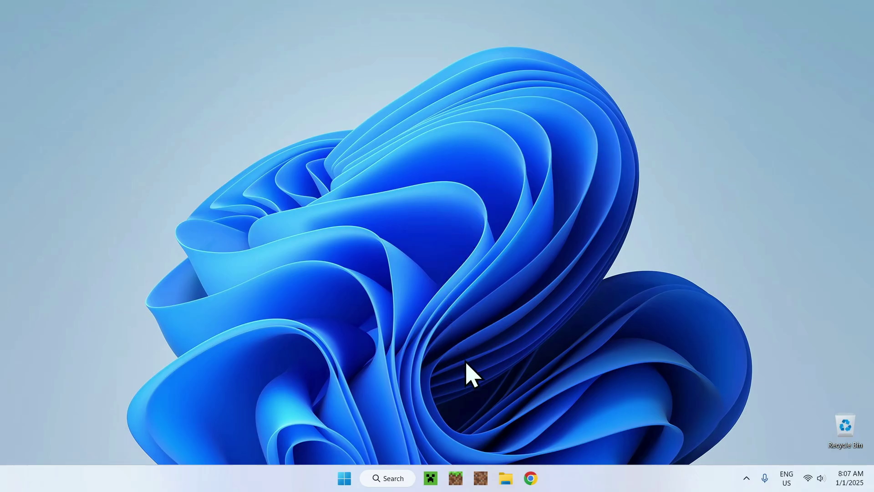
- Search the web for OptiFine in Chrome and open the downloads page of the optifine.net site
click(532, 478)
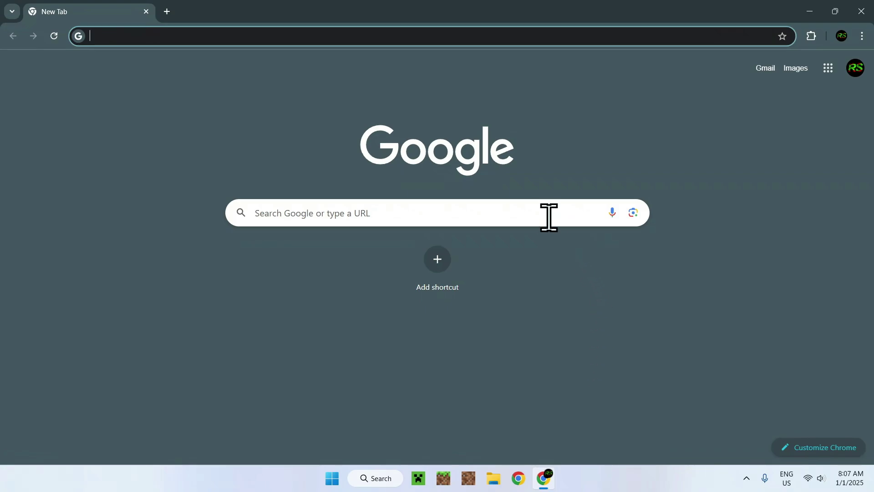
click(521, 212)
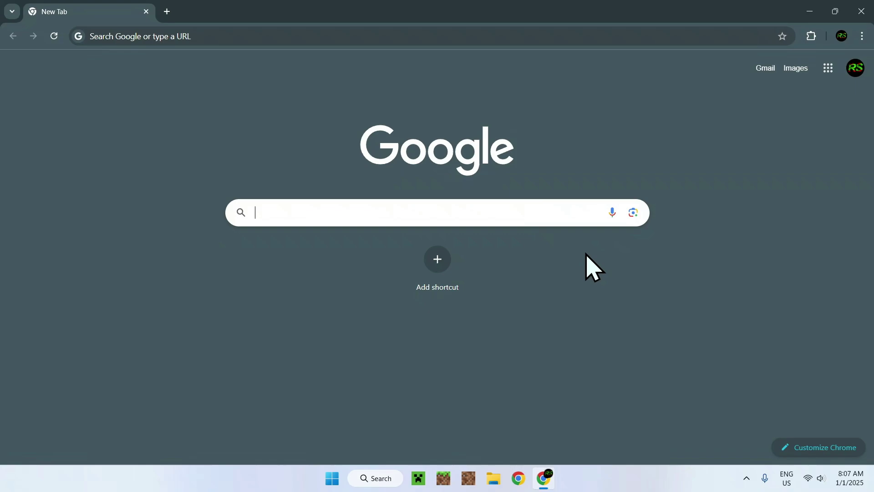
text(OptiFine)
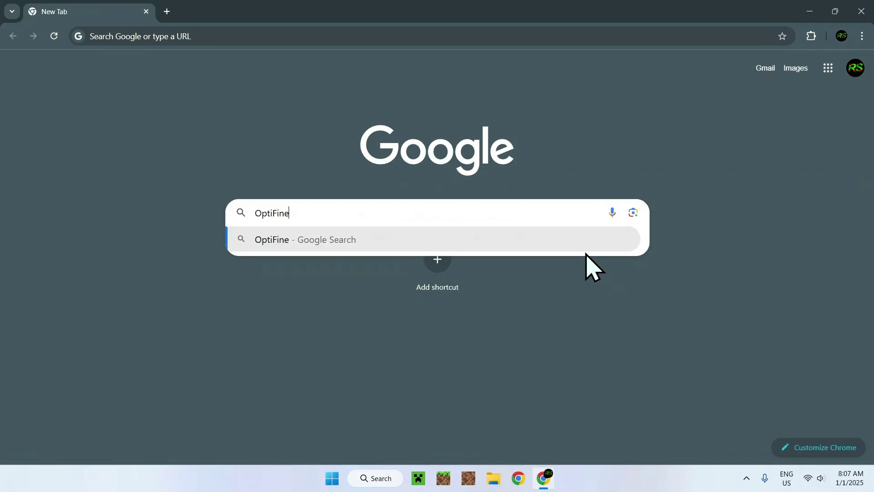
key(Return)
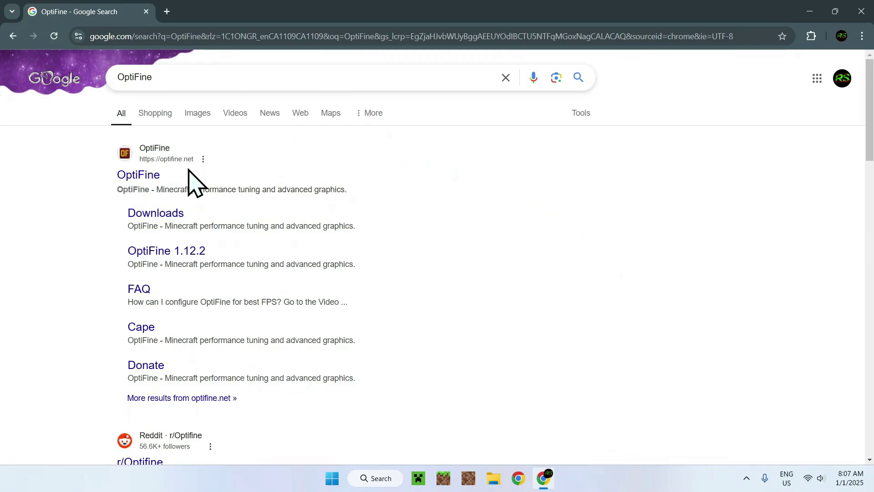
click(139, 176)
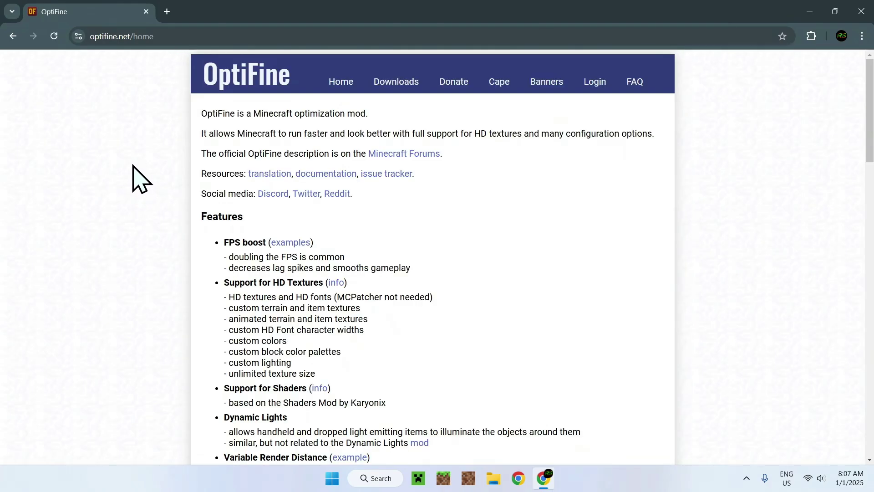
click(395, 84)
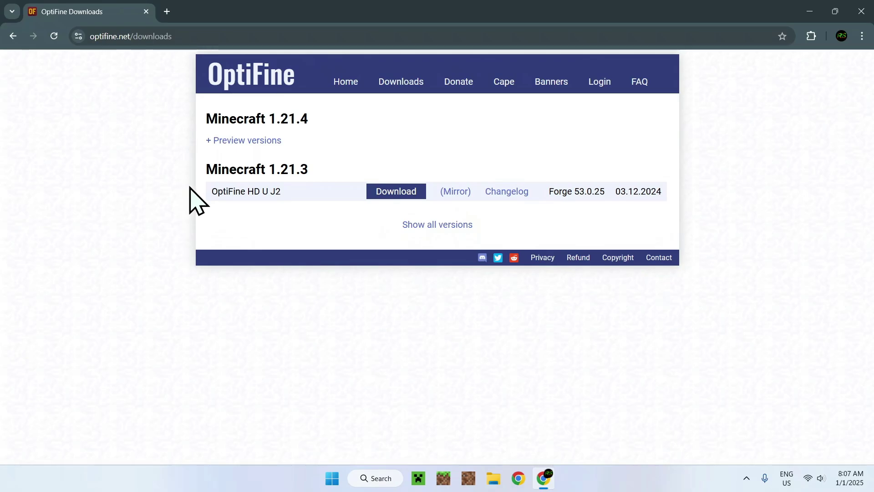
- Download the OptiFine HD U J3 pre6 preview version for Minecraft 1.21.4, skipping the advertisement, and close the browser
click(245, 143)
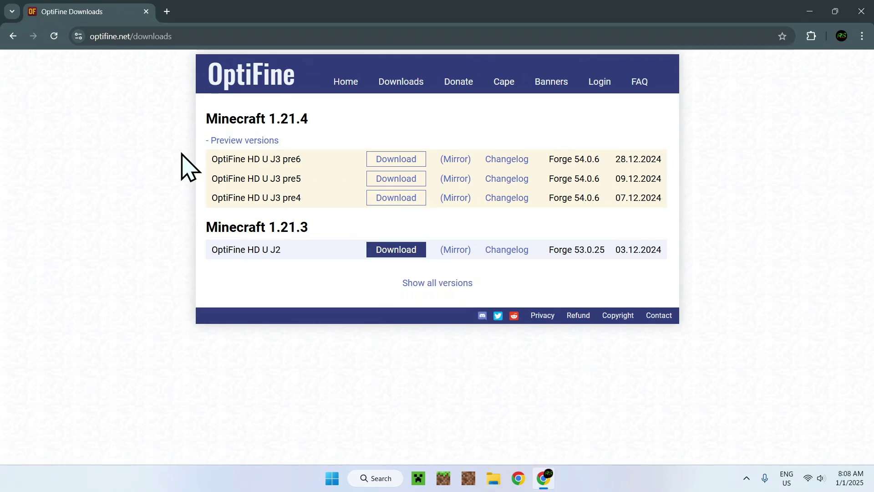
click(395, 158)
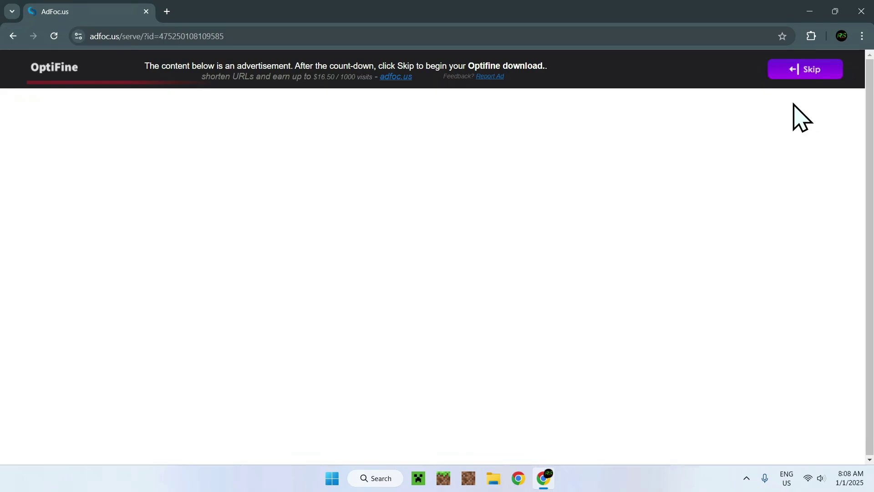
click(800, 72)
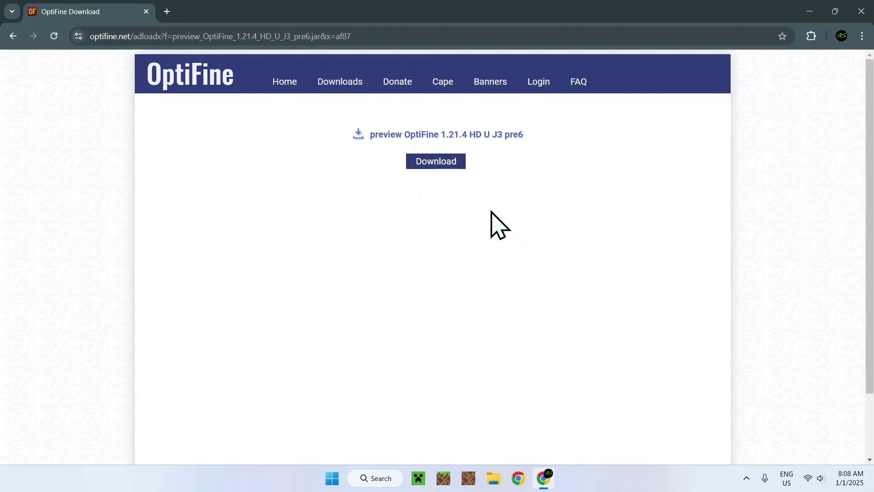
click(434, 162)
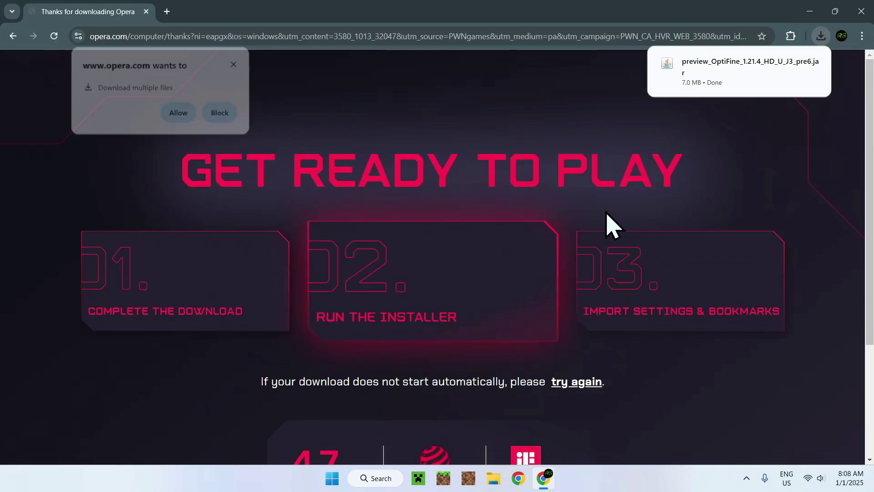
mouse_move(731, 75)
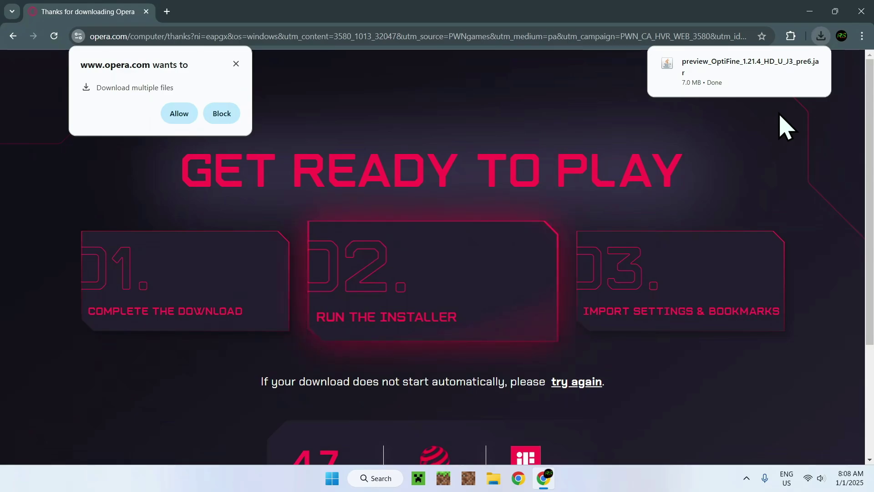
click(860, 11)
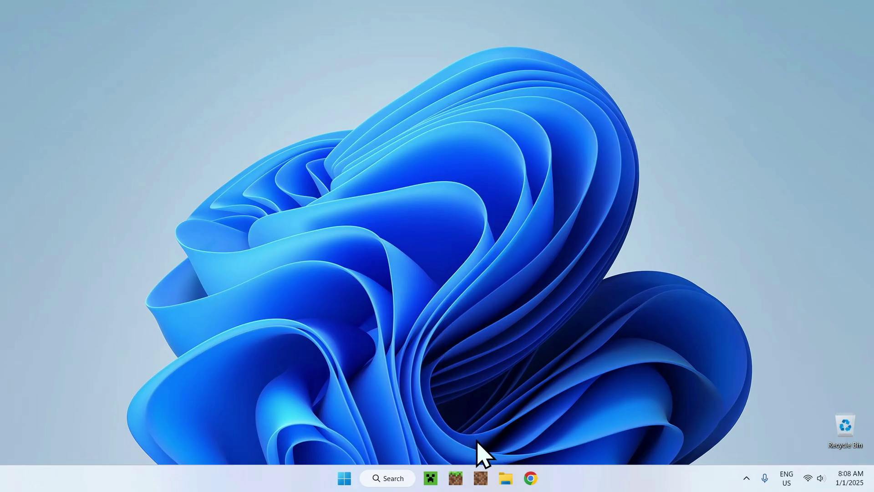
- Run preview_OptiFine_1.21.4_HD_U_J3_pre6.jar from the Downloads folder and install OptiFine into the default .minecraft folder
click(505, 479)
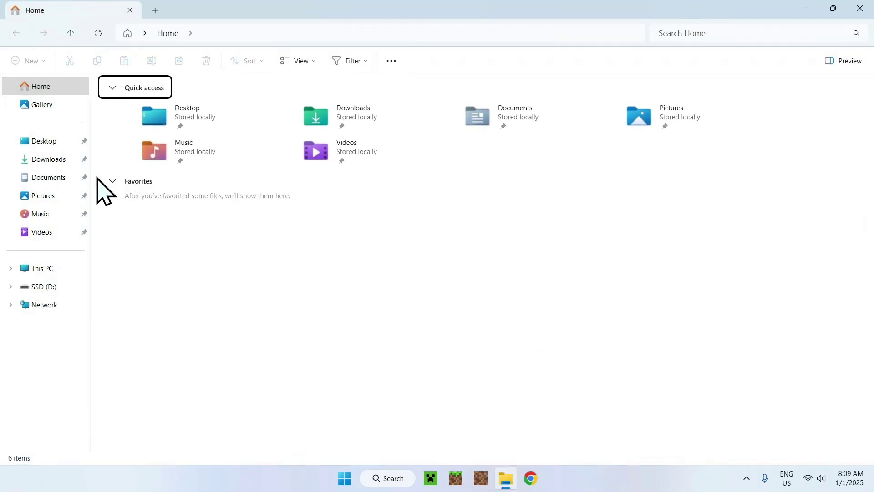
click(51, 160)
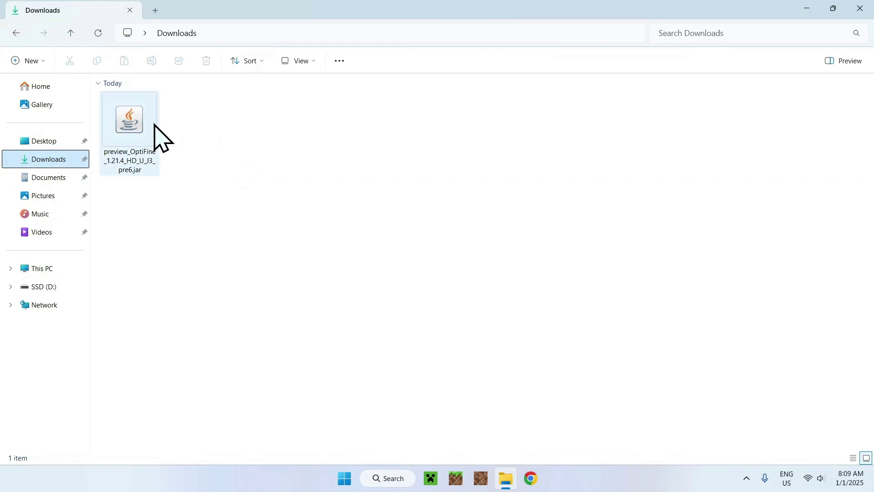
double_click(130, 136)
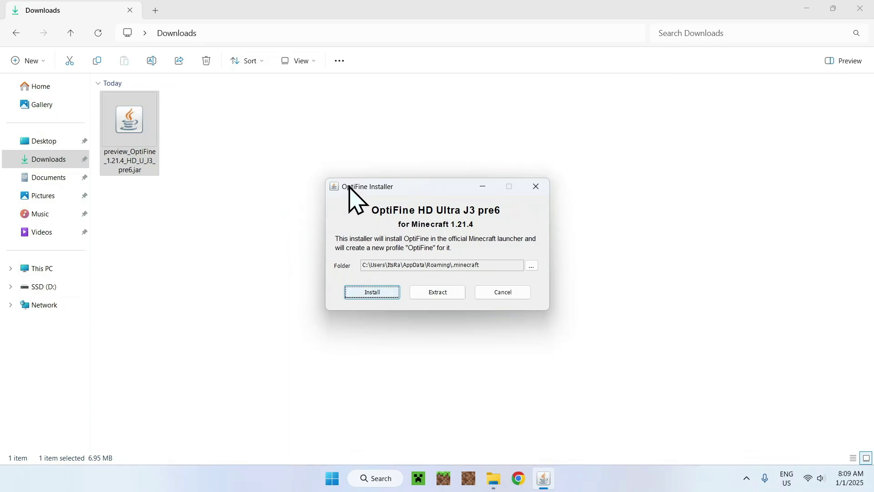
drag(410, 188, 400, 180)
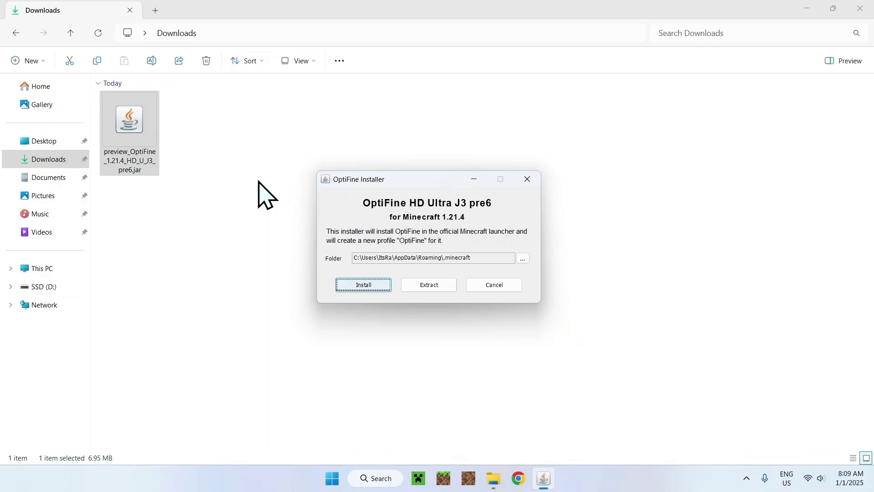
click(364, 285)
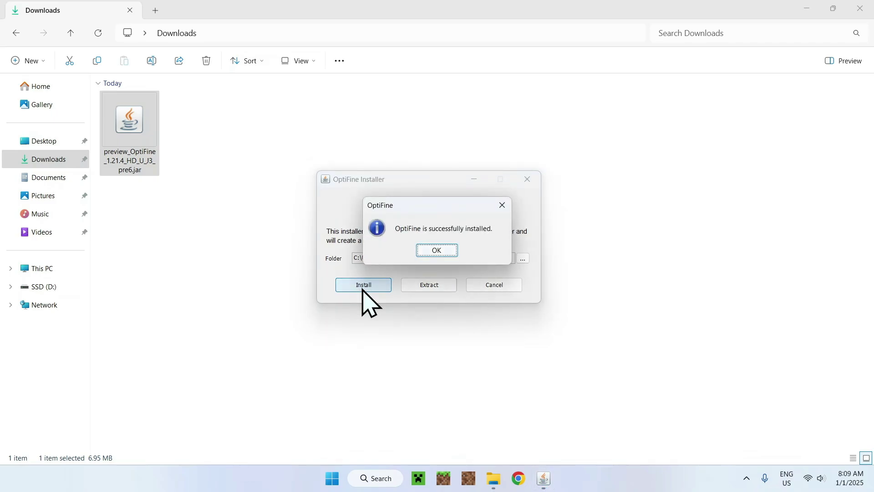
click(438, 251)
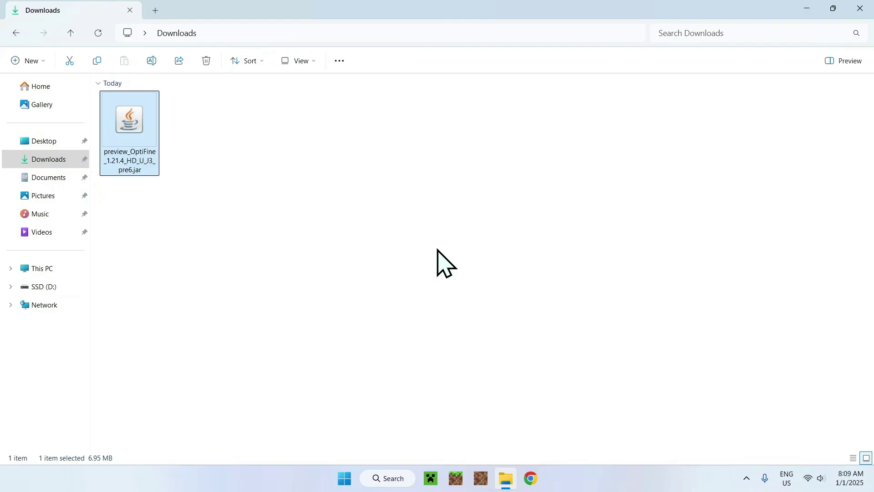
- Switch to the Minecraft Launcher and make sure modded versions are included in the Java Edition installations
click(431, 478)
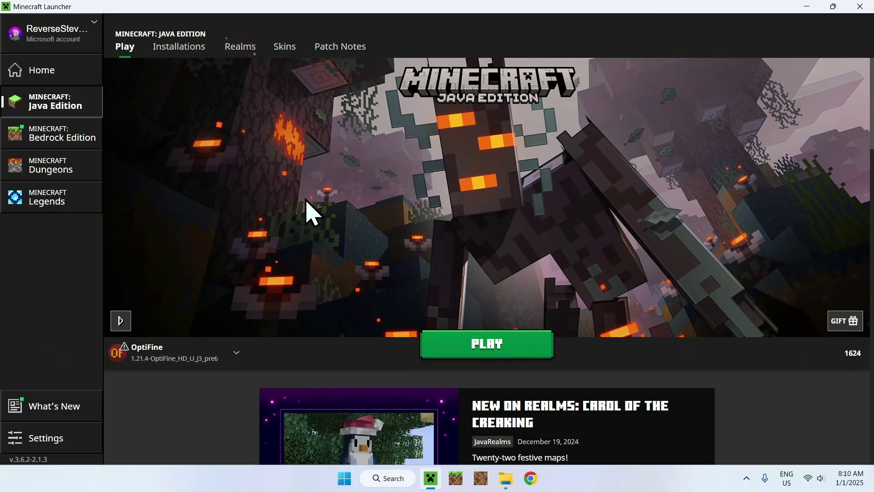
click(173, 53)
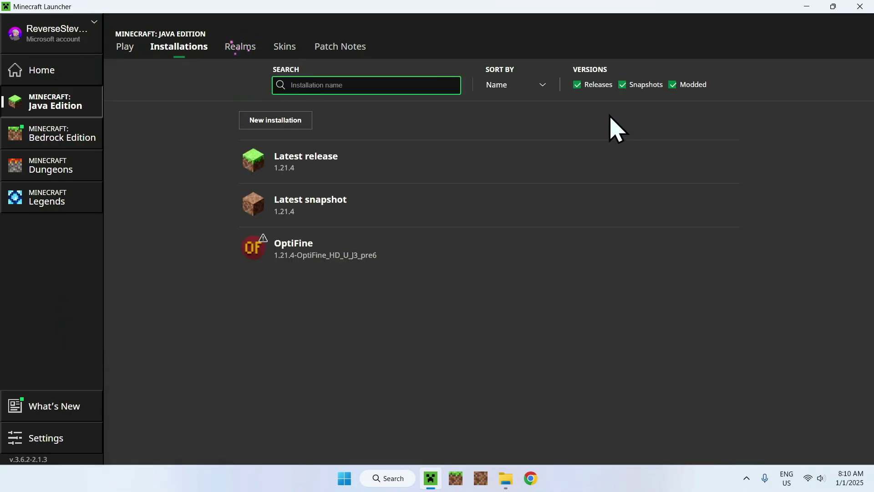
click(673, 86)
click(672, 85)
- Launch Minecraft: Java Edition with the OptiFine 1.21.4 installation, accepting the modified-installation risks and suppressing further warnings
click(129, 51)
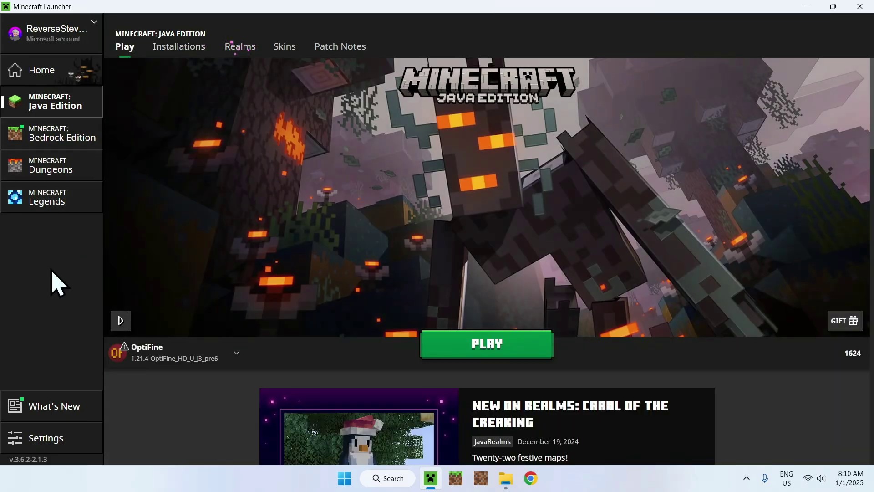
click(173, 360)
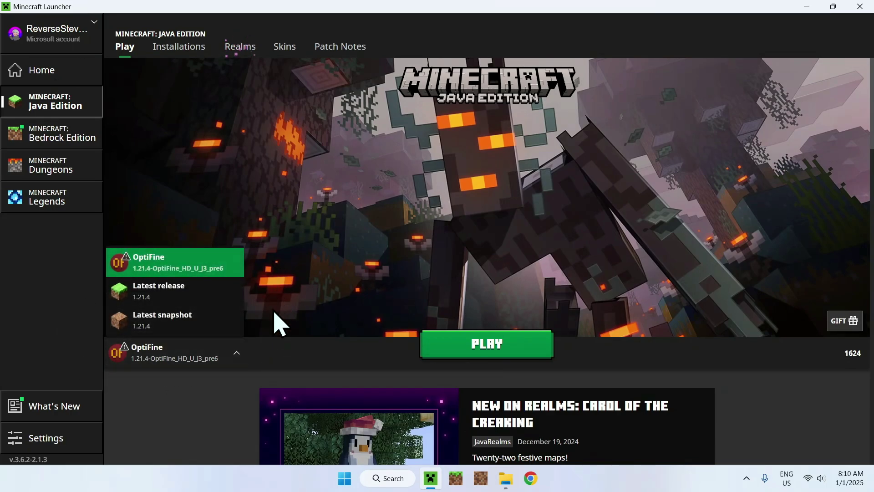
click(226, 357)
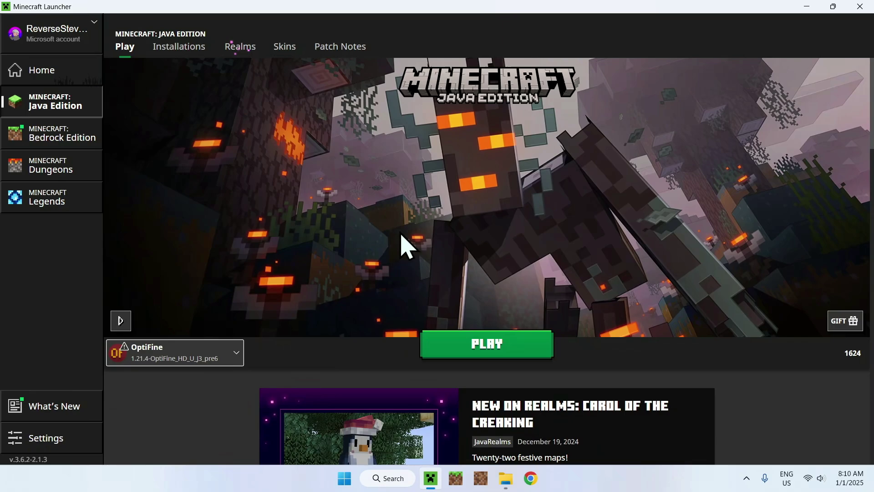
click(488, 360)
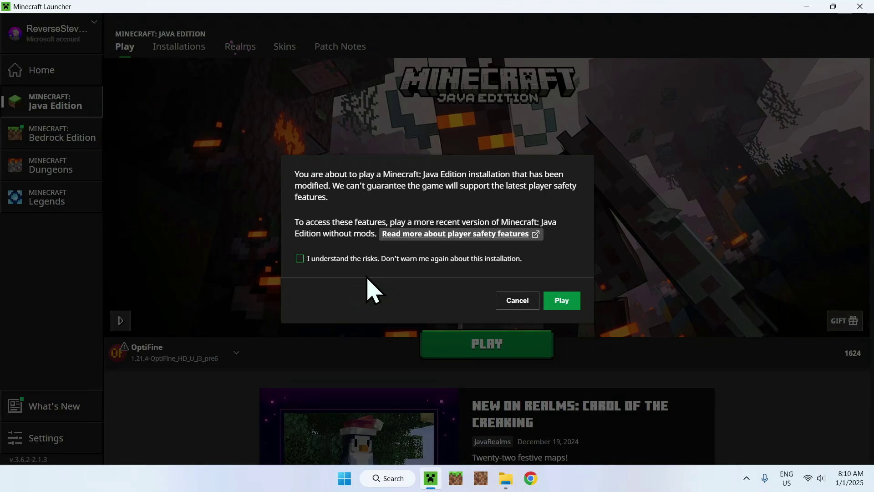
click(299, 258)
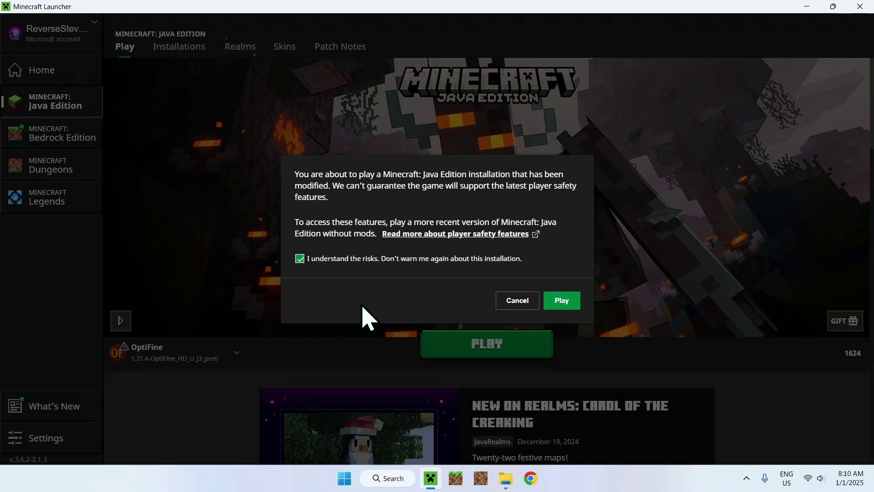
click(559, 303)
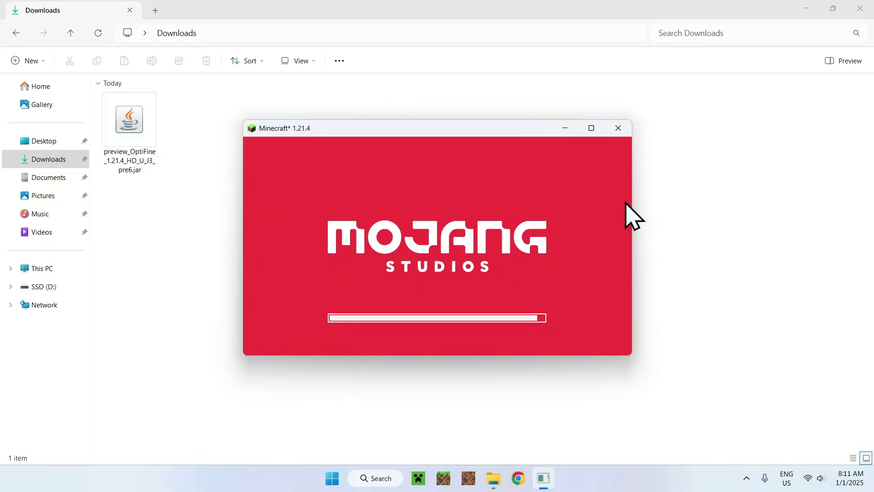
- Maximize the Minecraft window and load the first saved singleplayer world
click(591, 128)
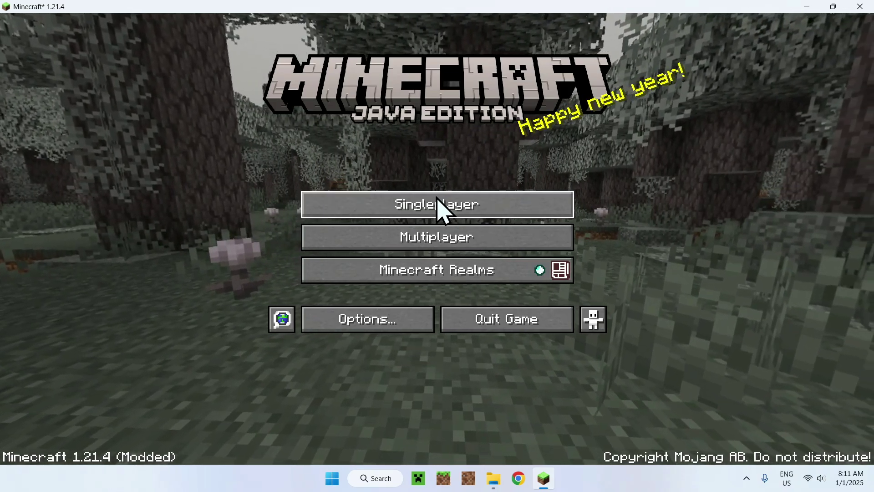
click(439, 207)
click(276, 111)
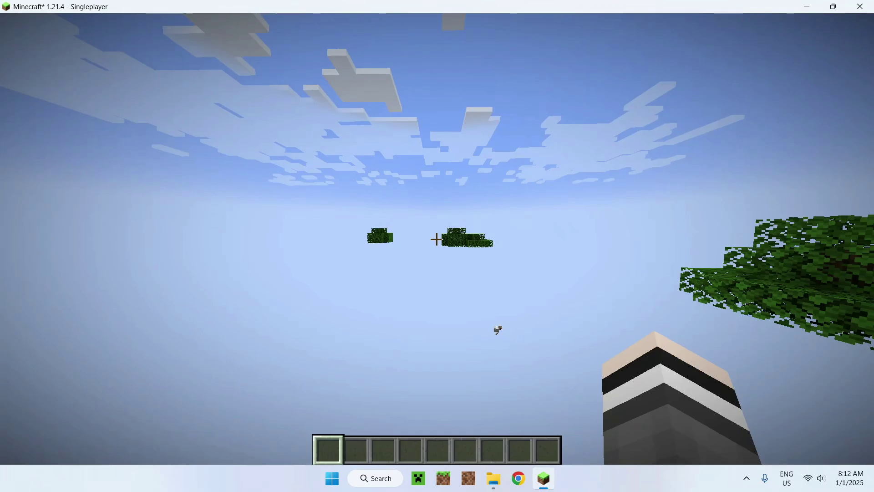
- Fly around above the forest to examine the loaded world, checking full-screen mode and a zoomed view of distant trees
key(F11)
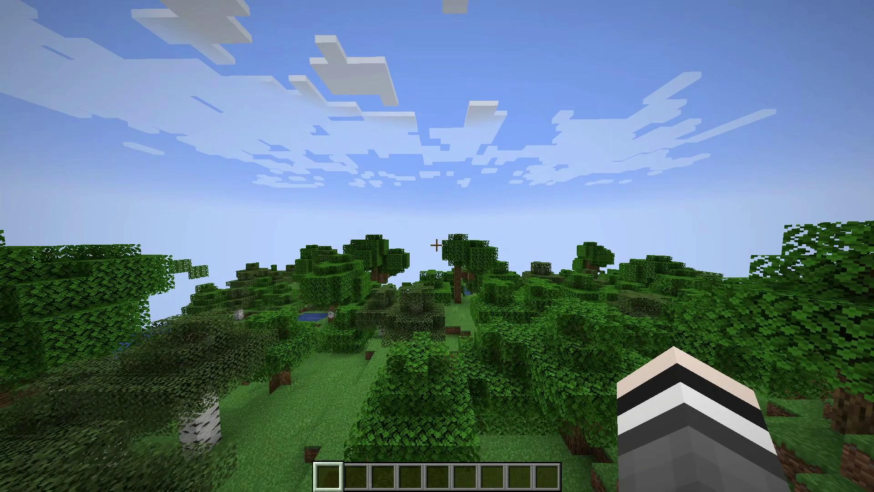
key(F11)
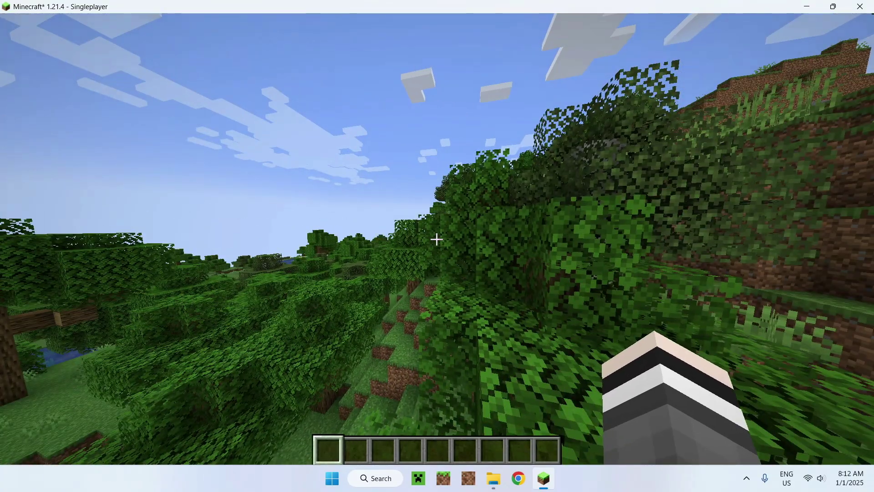
key(space)
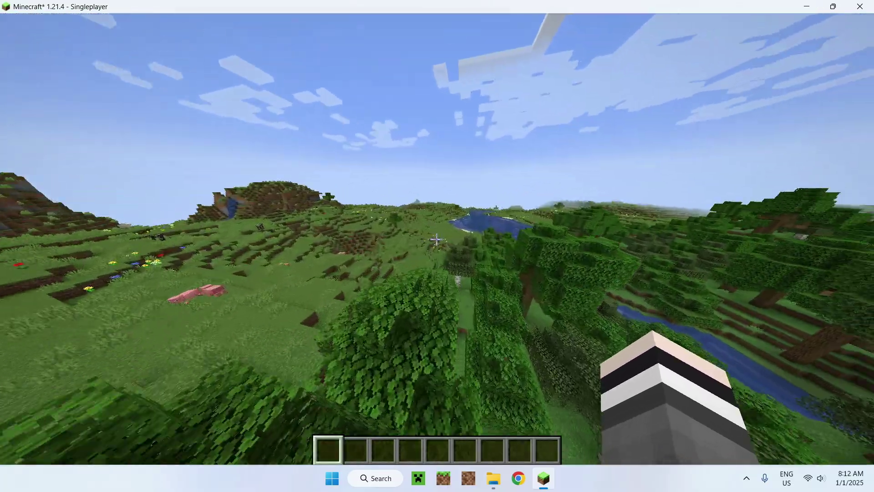
key(w)
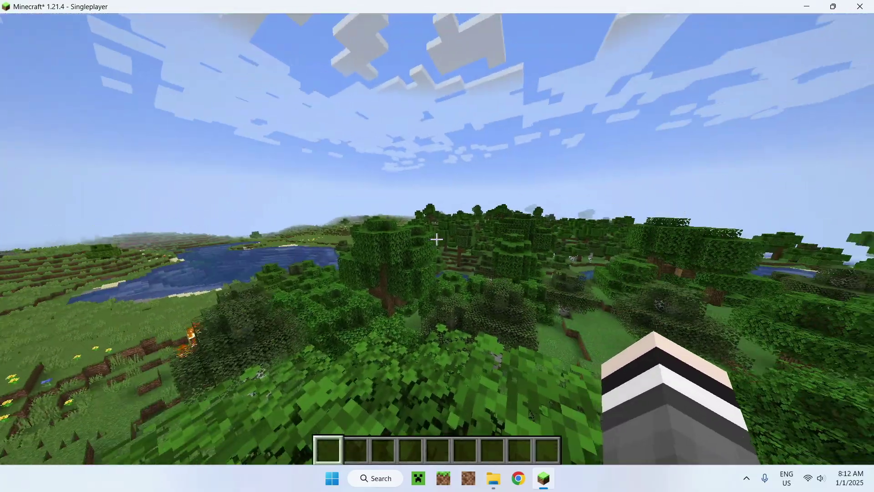
key(w)
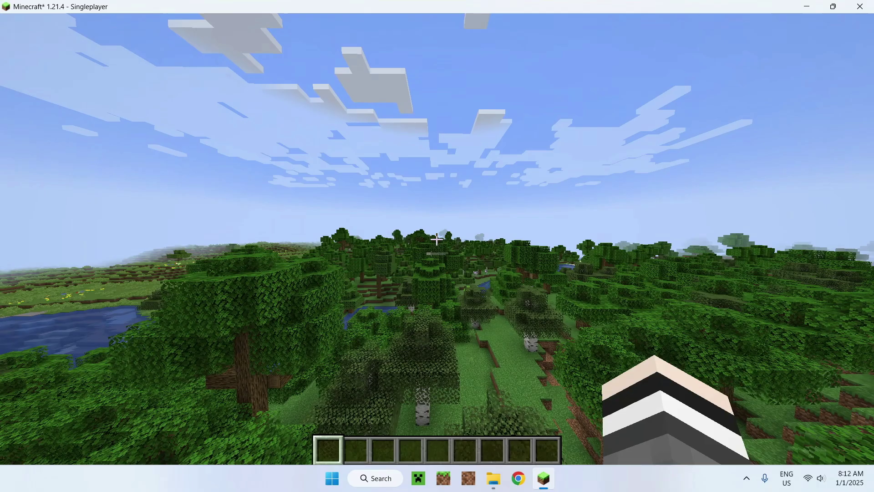
key(w)
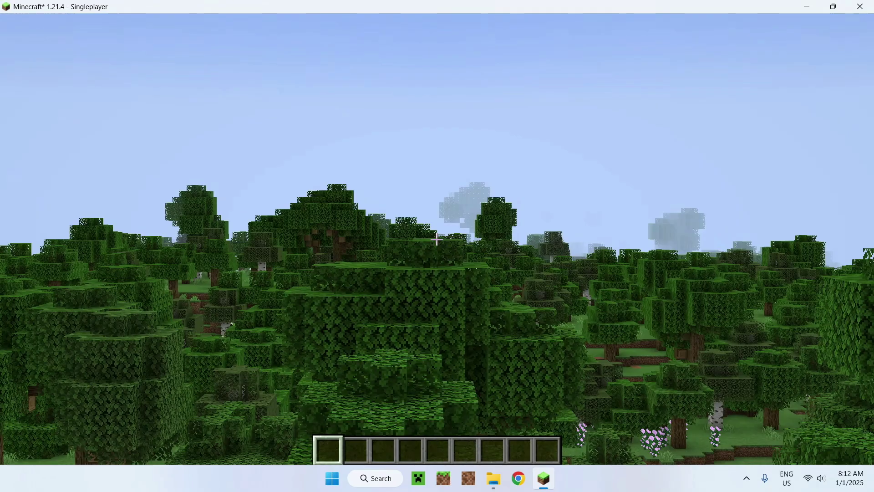
key(w)
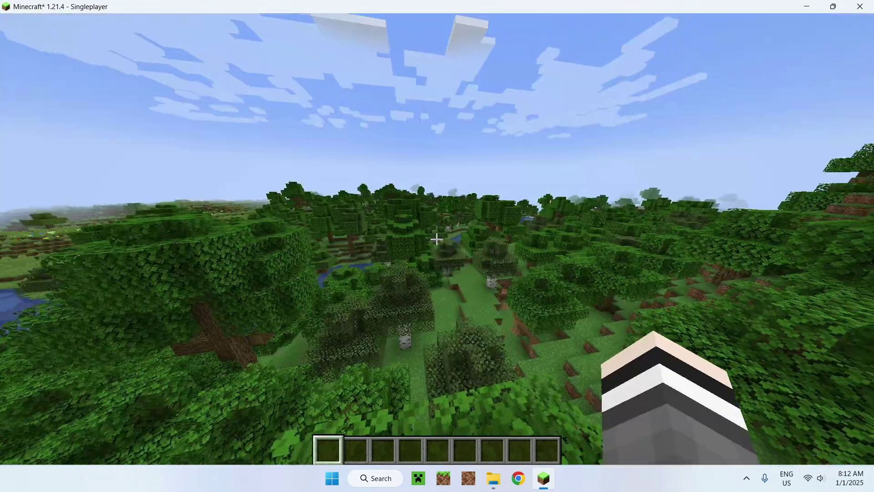
key(w)
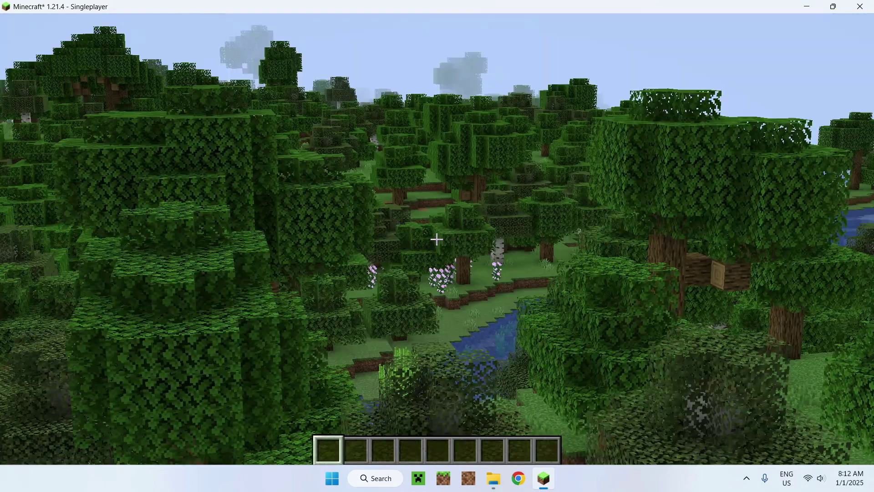
key(w)
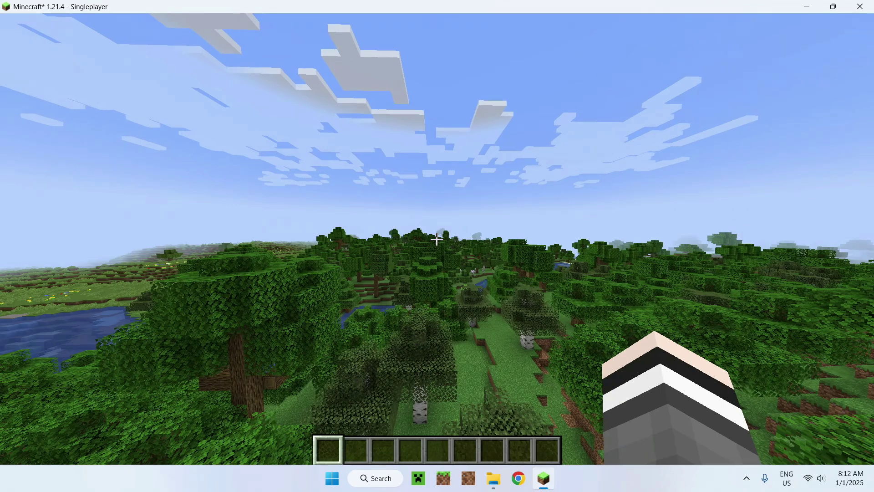
- Review OptiFine's quality options within the video settings and open the shader pack settings
key(Escape)
click(414, 250)
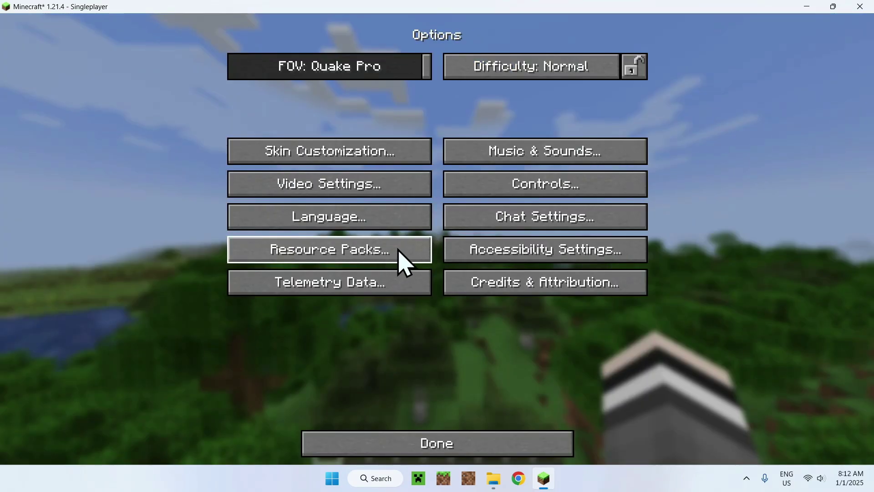
click(336, 189)
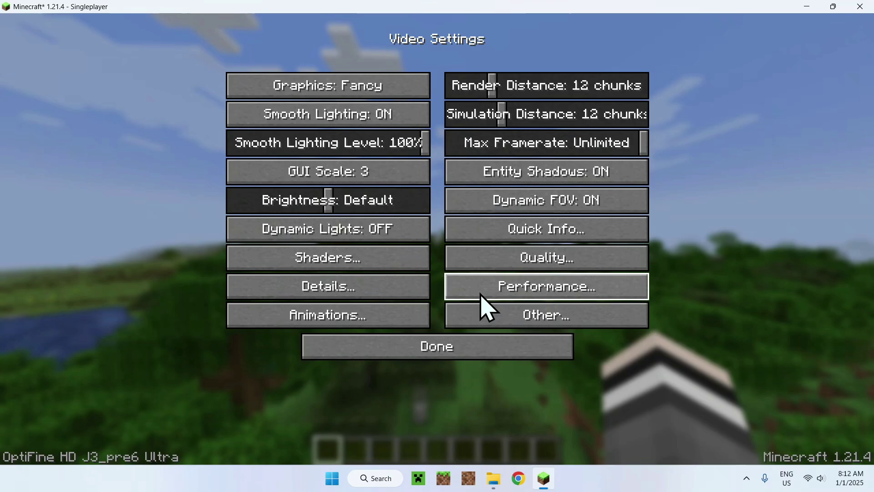
click(492, 262)
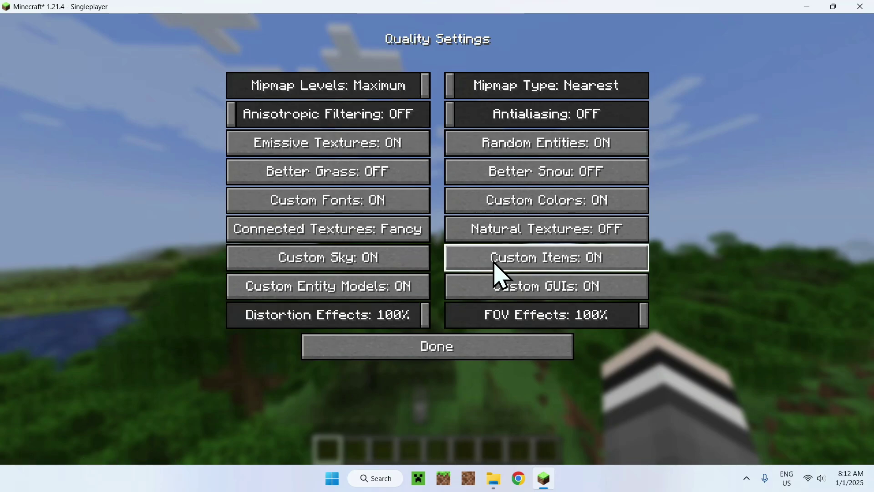
click(444, 349)
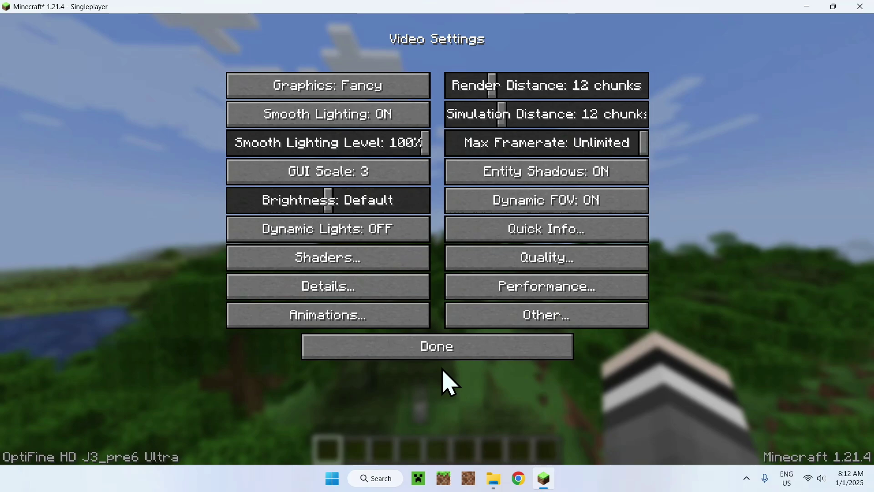
click(266, 271)
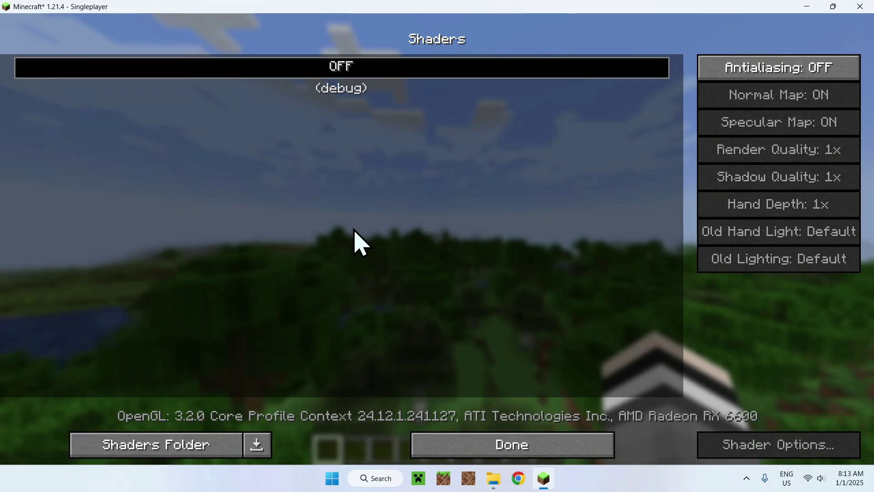
- Switch to Chrome, search Google for Modrinth and open the official modrinth.com website
click(518, 478)
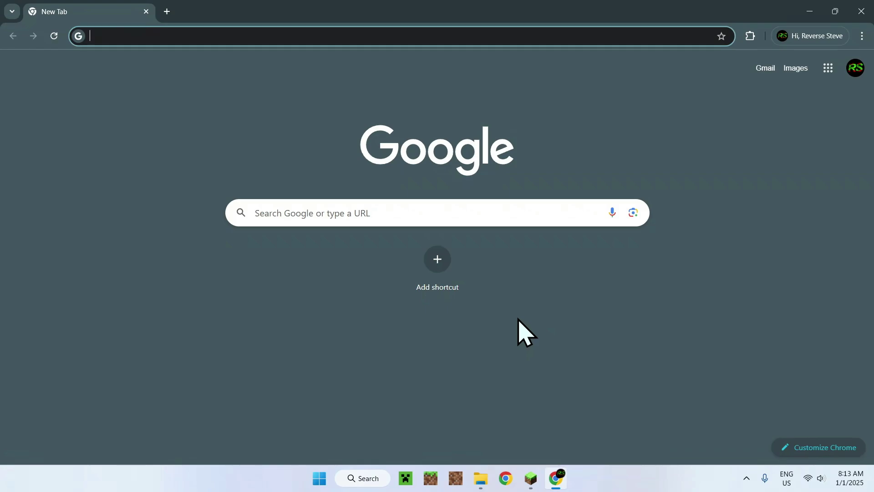
click(494, 213)
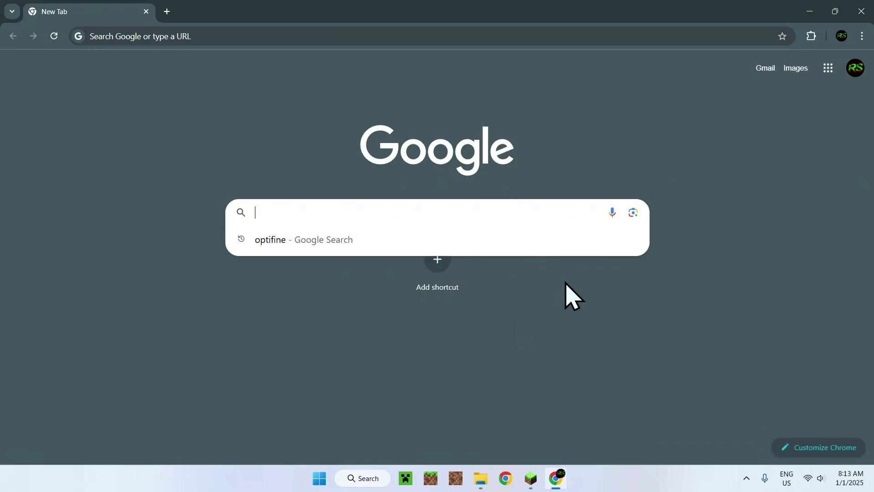
text(Modrint)
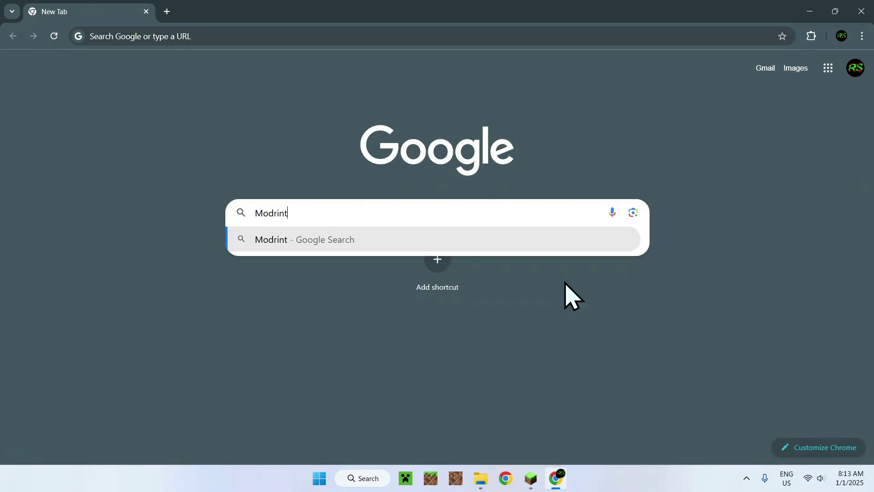
text(h)
key(Return)
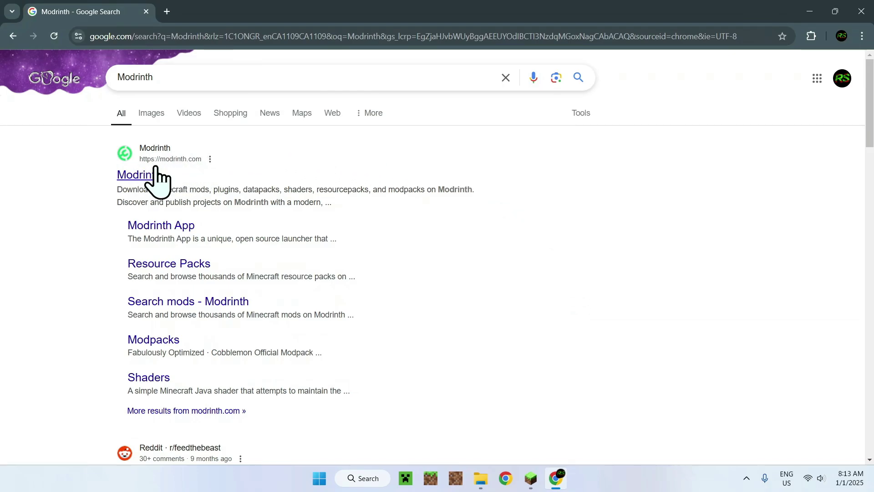
click(138, 175)
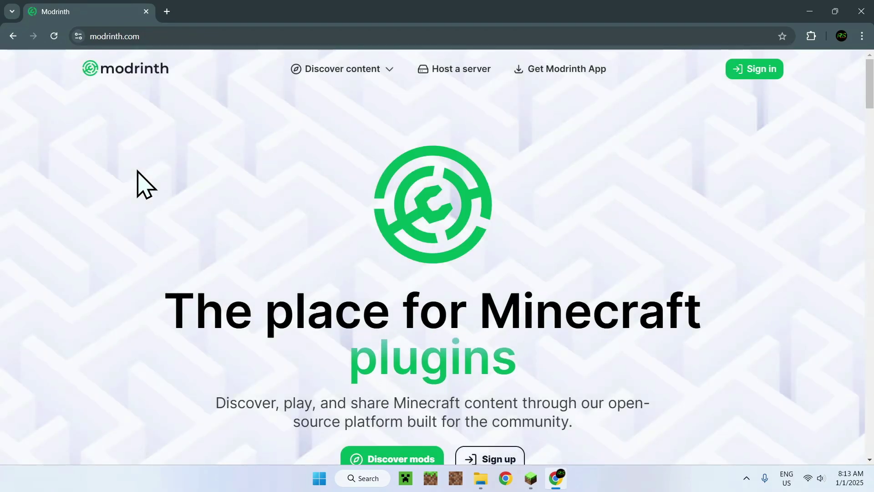
- Browse Modrinth's shaders and download version 8.4.01.2 of BSL Shaders
click(339, 73)
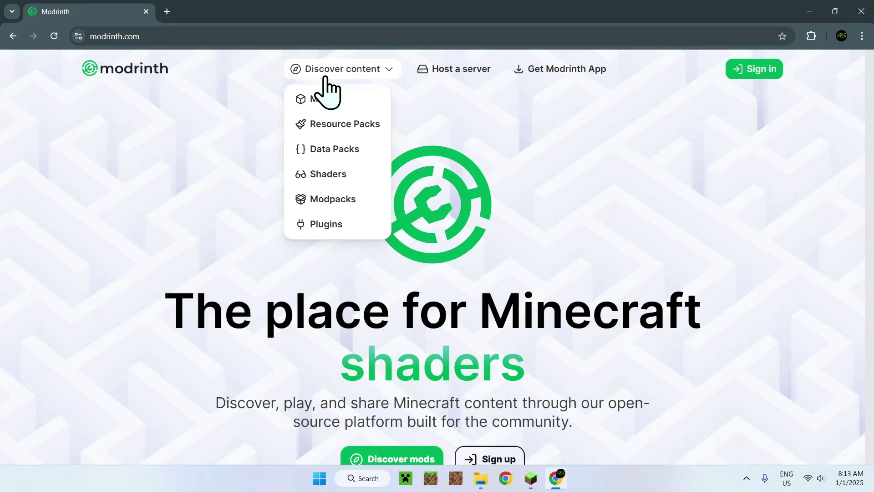
click(334, 174)
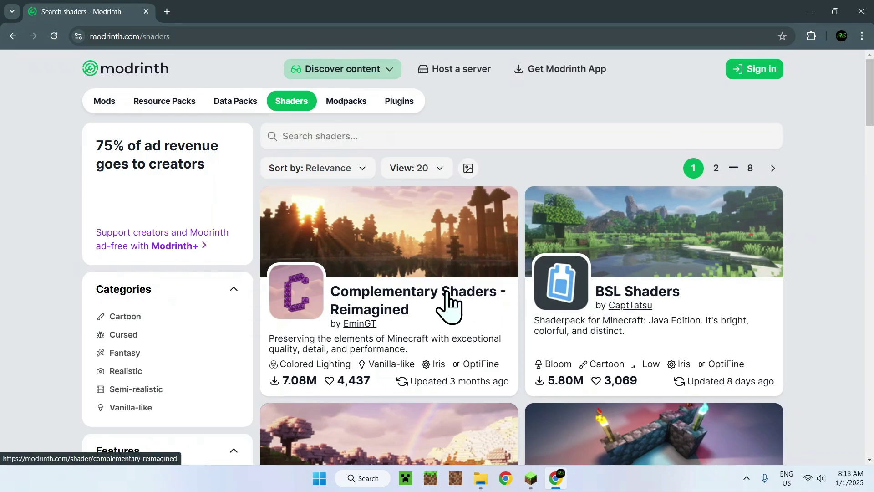
scroll(620, 300, down, 8)
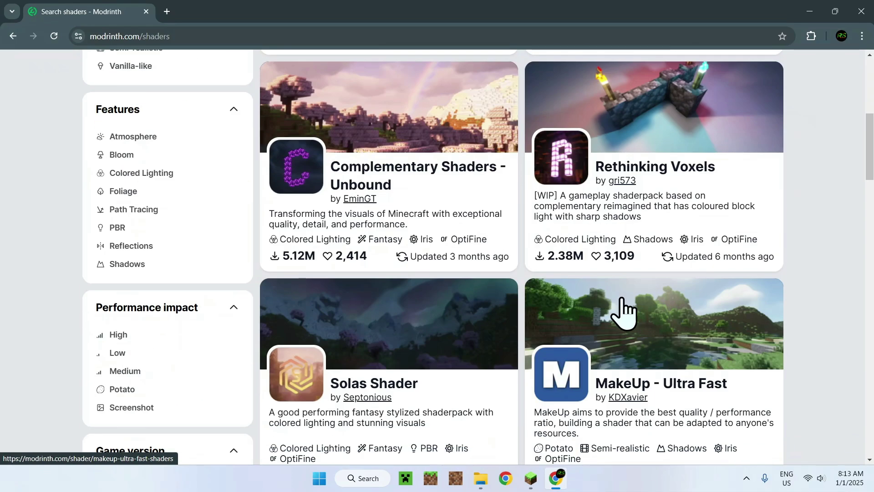
scroll(617, 296, up, 8)
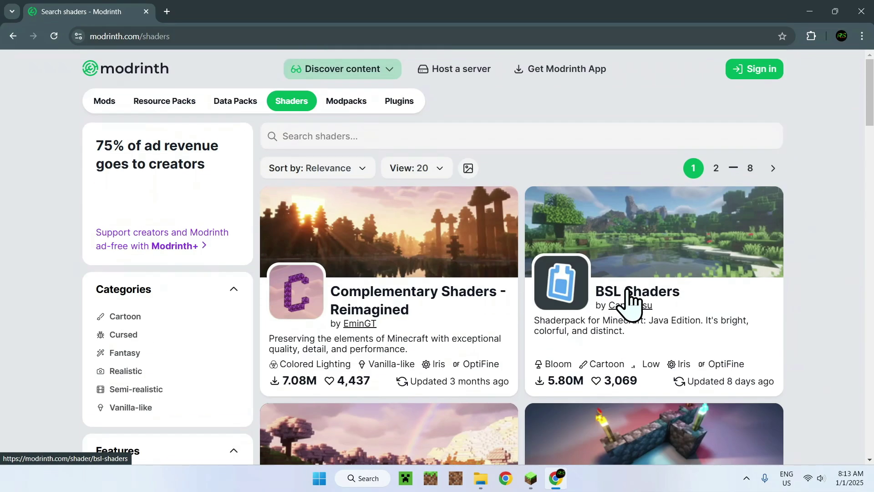
click(629, 295)
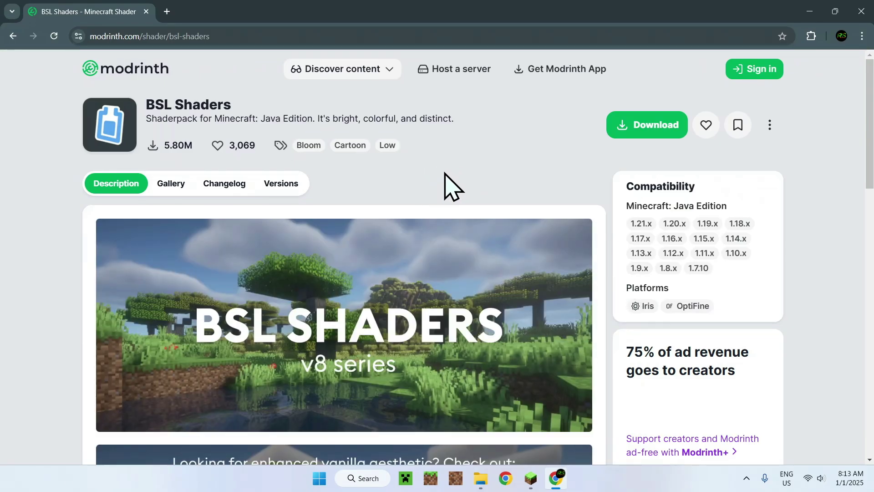
click(283, 183)
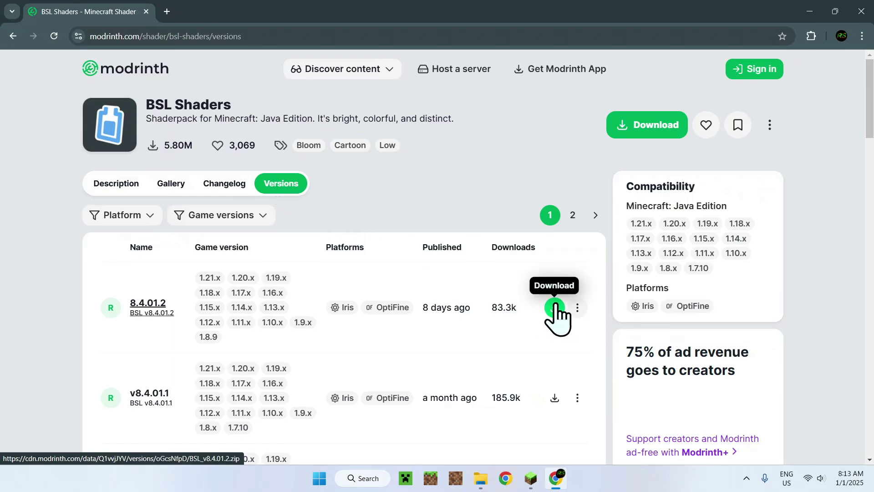
click(554, 309)
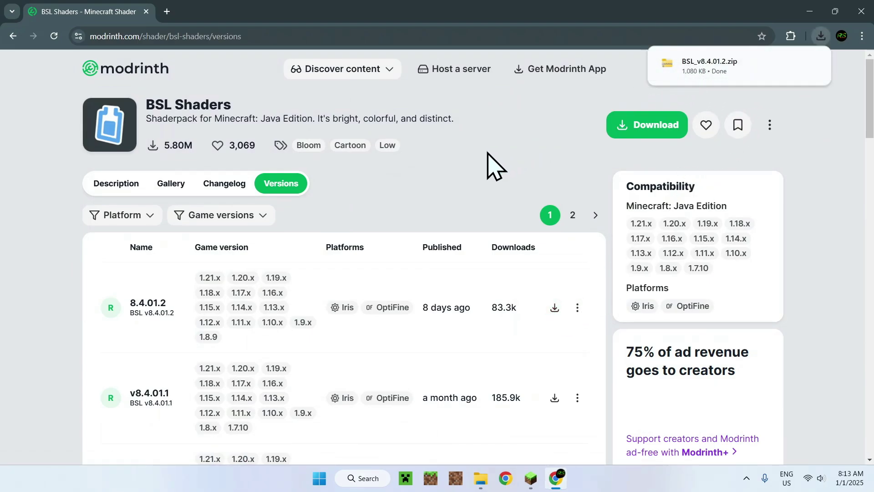
- Open Minecraft's shaderpacks folder from the game's shader settings and copy BSL_v8.4.01.2.zip into it from Downloads
click(531, 479)
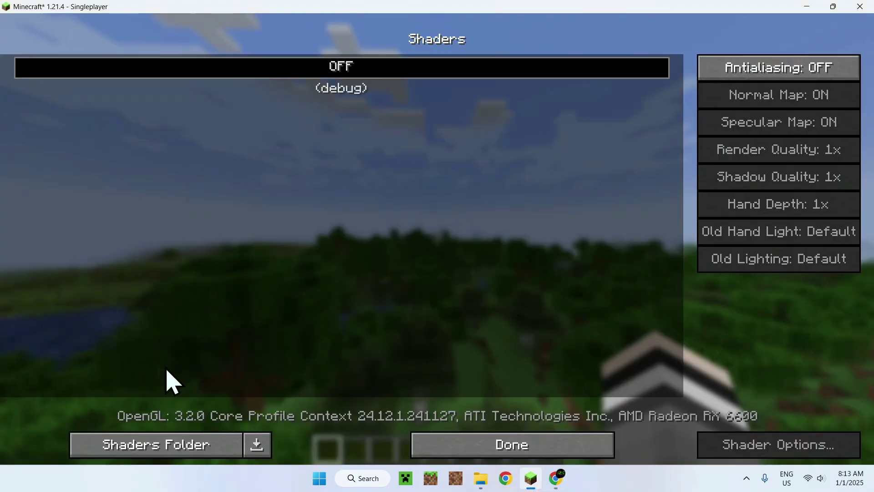
click(174, 445)
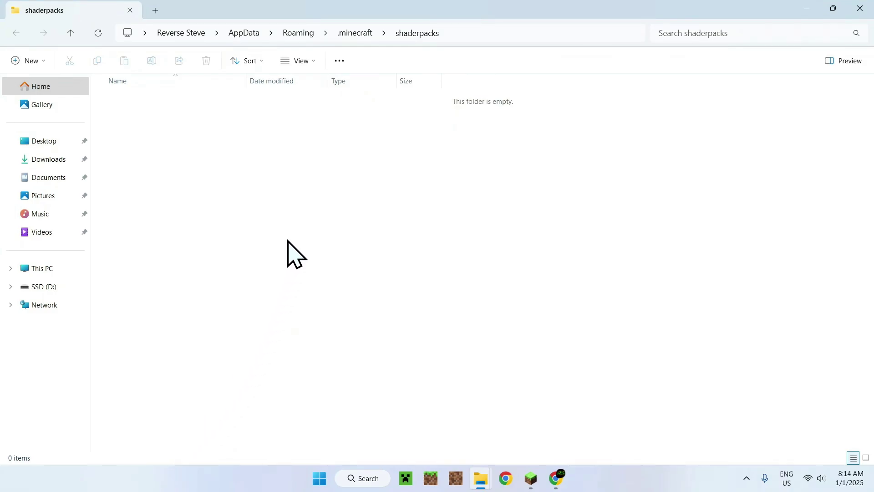
click(46, 159)
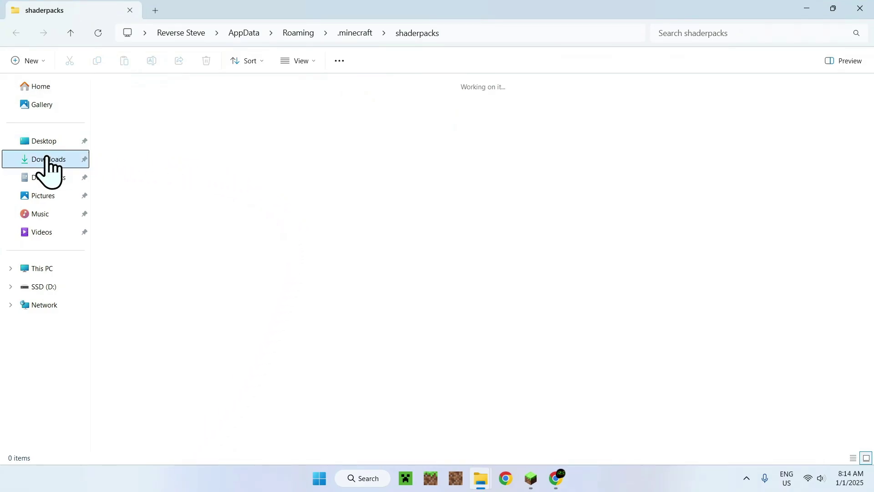
click(125, 153)
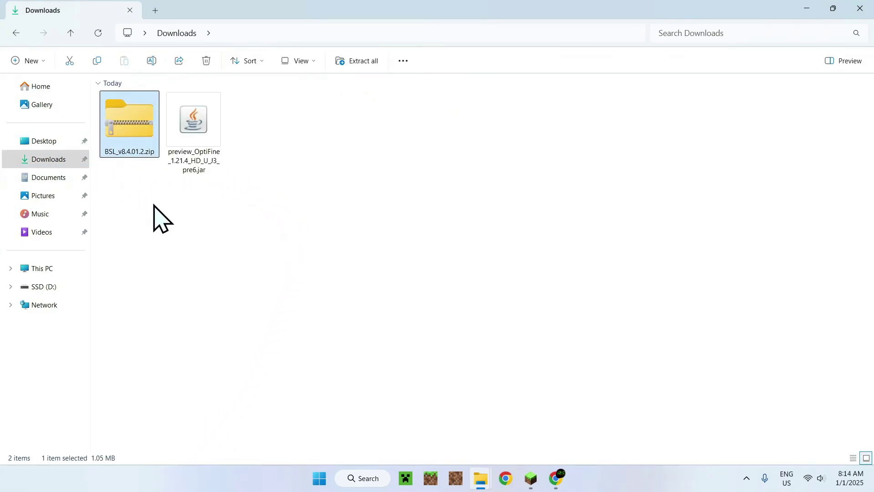
click(97, 59)
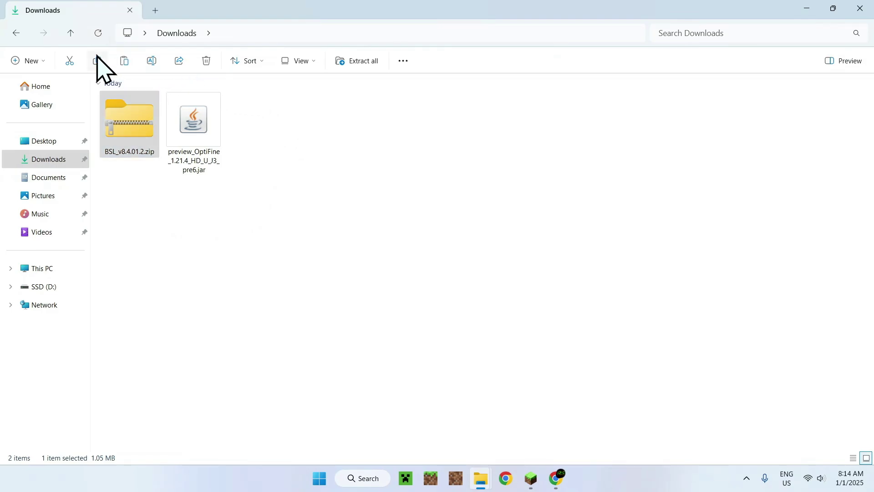
click(15, 33)
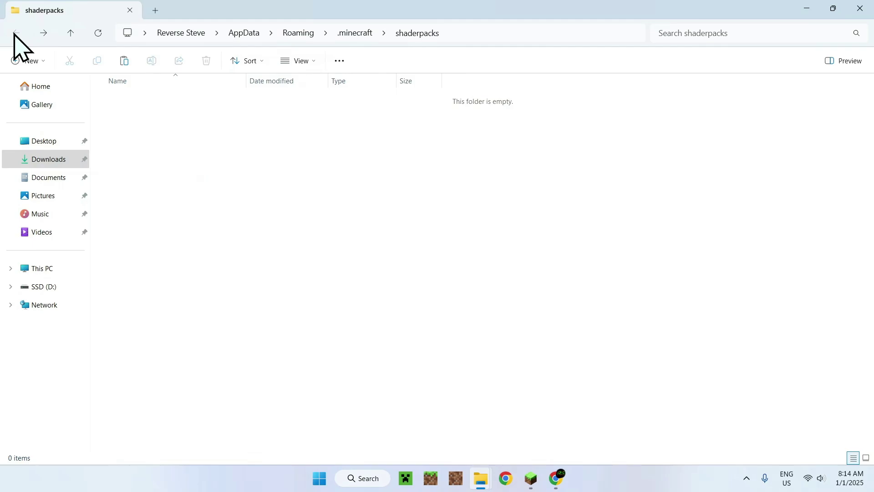
click(125, 60)
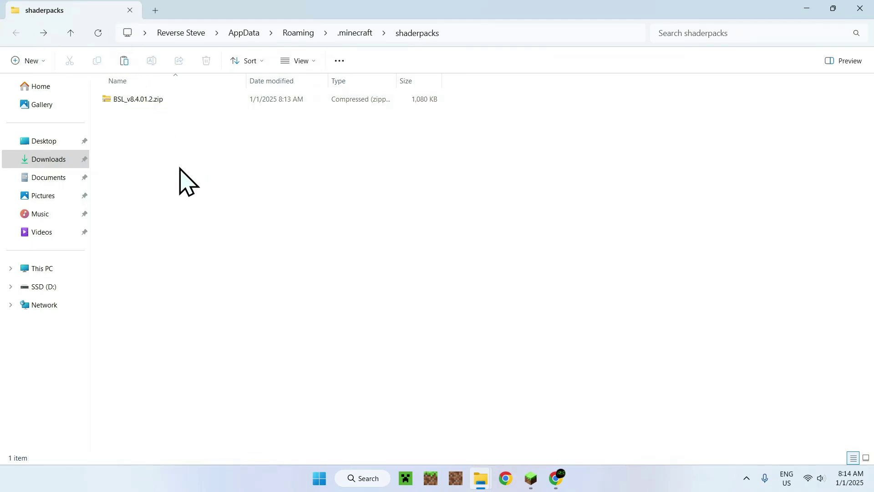
- Switch to Minecraft, enable the BSL_v8.4.01.2.zip shader pack and return to the world in third-person view
click(533, 478)
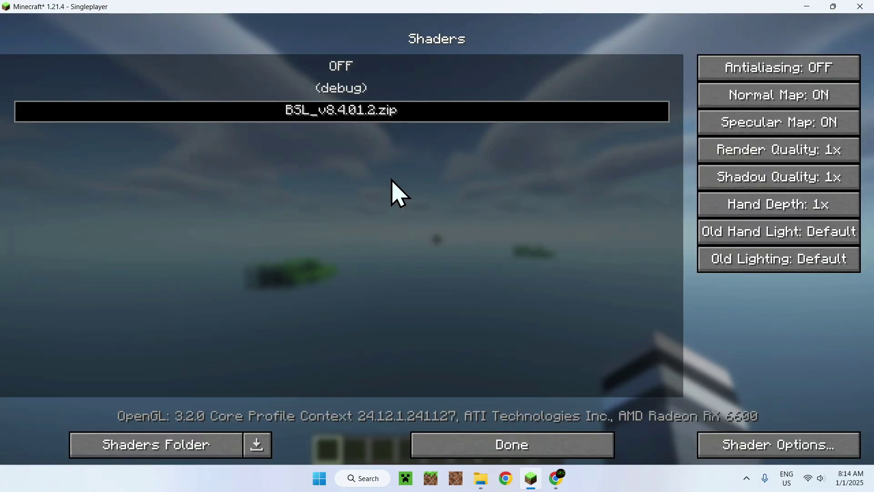
click(498, 454)
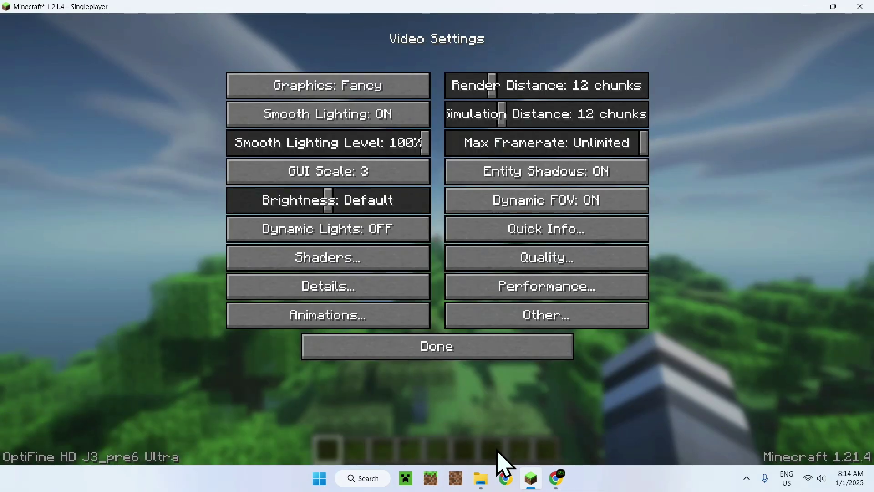
key(Escape)
key(Escape)
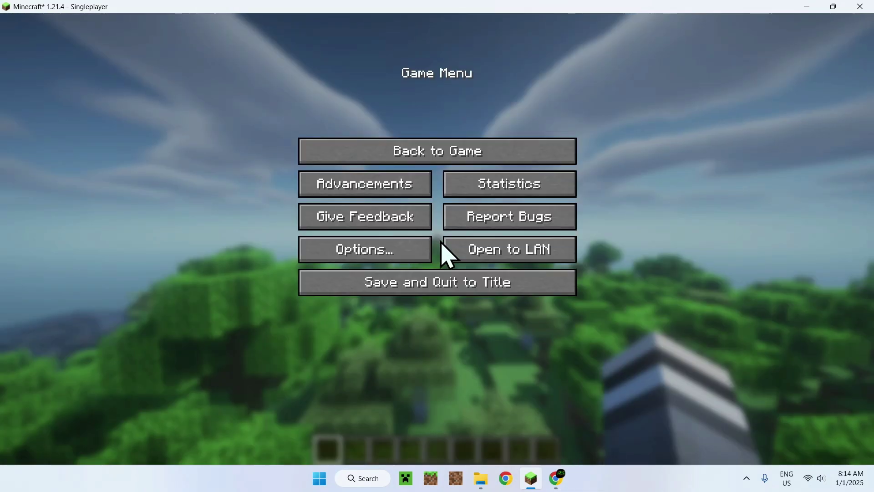
key(Escape)
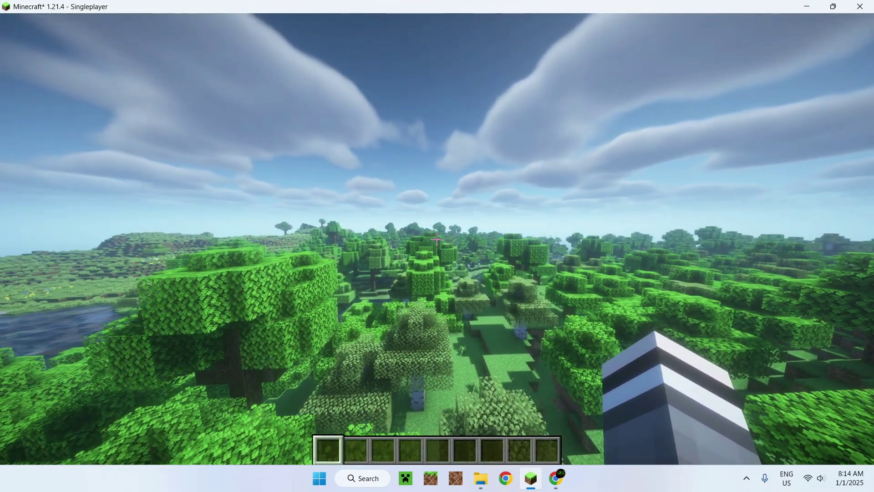
key(F5)
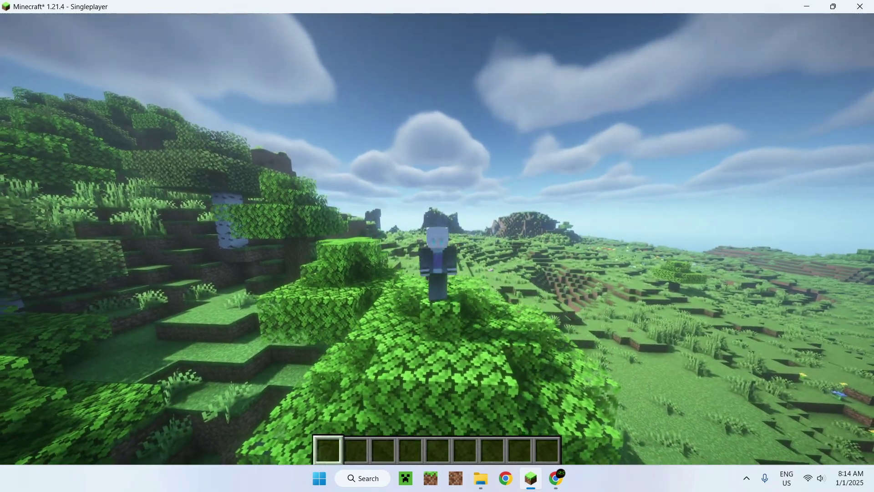